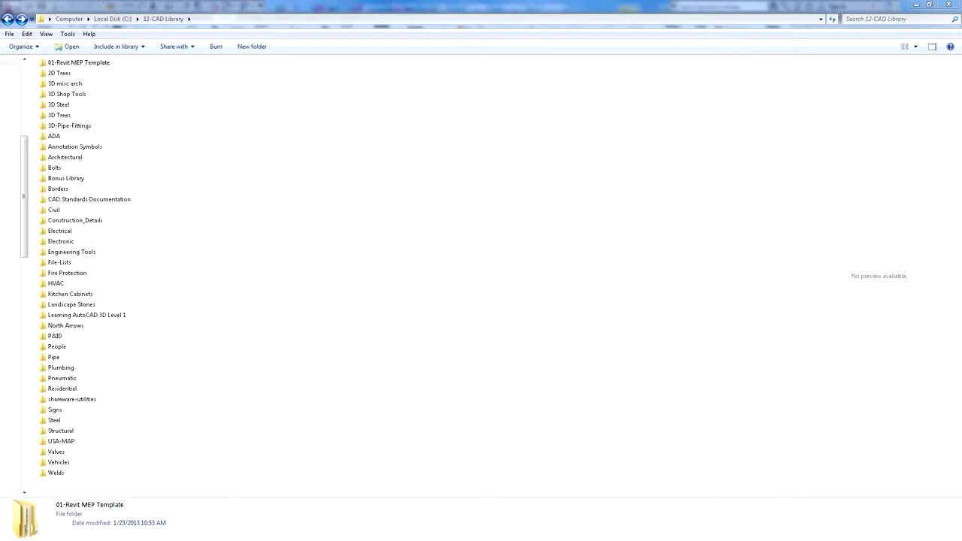
# Browse the CAD library's 2D Trees and CAD Standards Documentation folders, previewing the Chapter 9 - Structural document
pyautogui.click(170, 157)
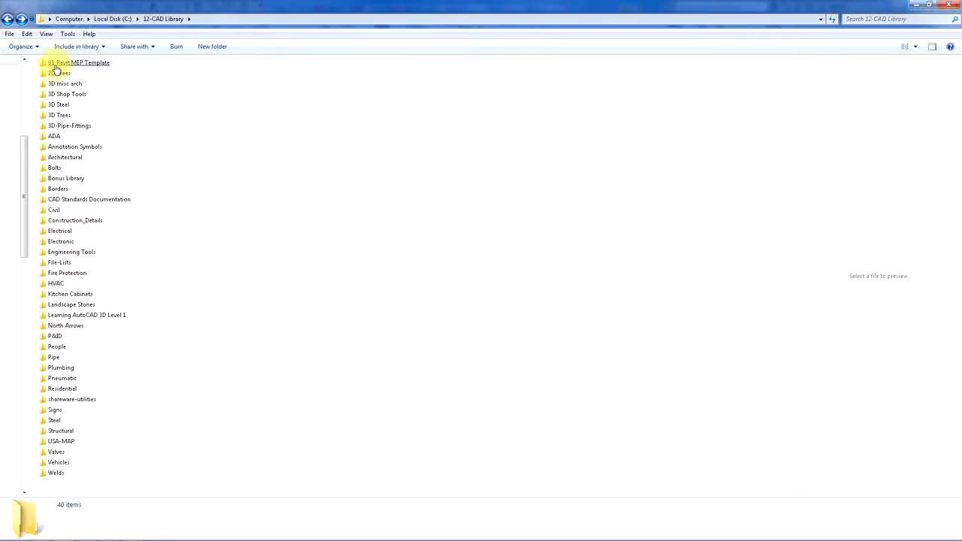
pyautogui.click(58, 73)
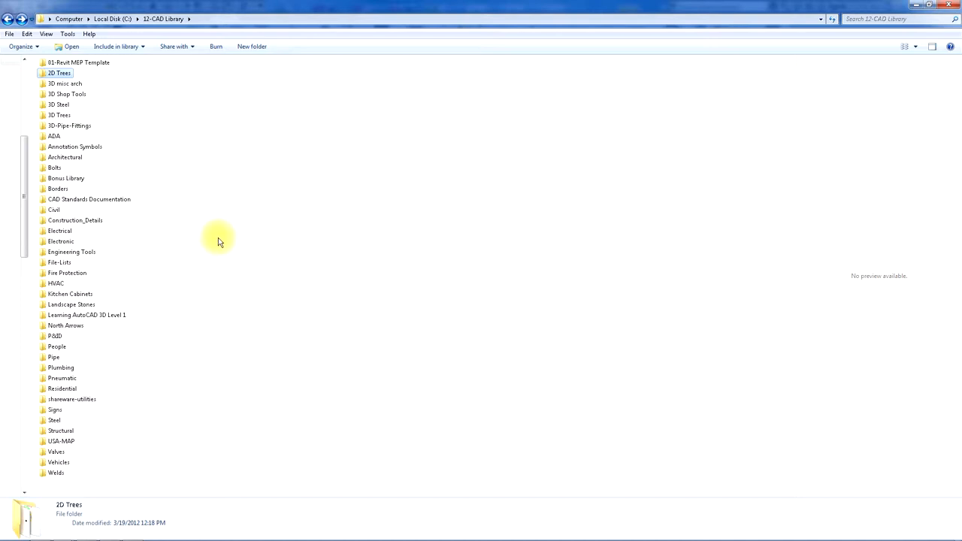
pyautogui.click(217, 237)
pyautogui.click(113, 203)
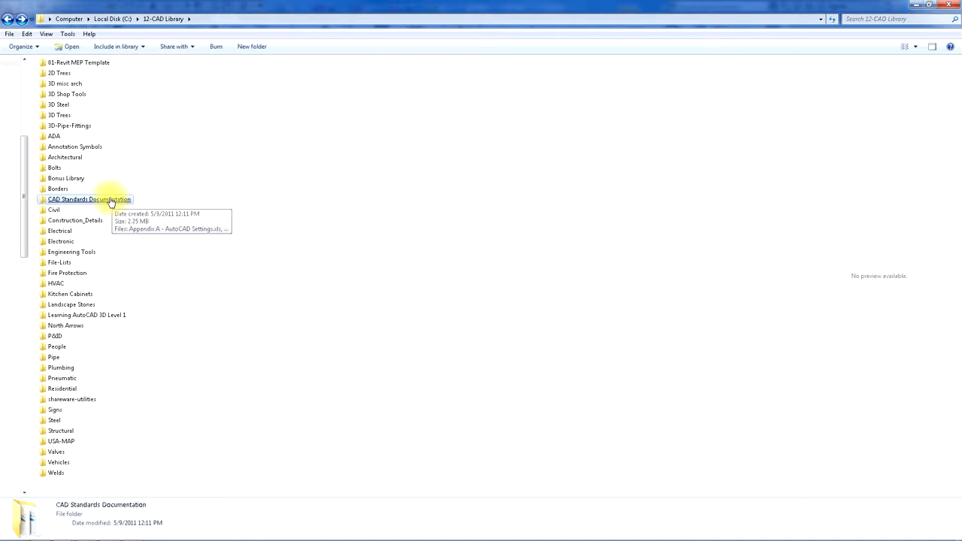
pyautogui.doubleClick(106, 204)
pyautogui.click(83, 201)
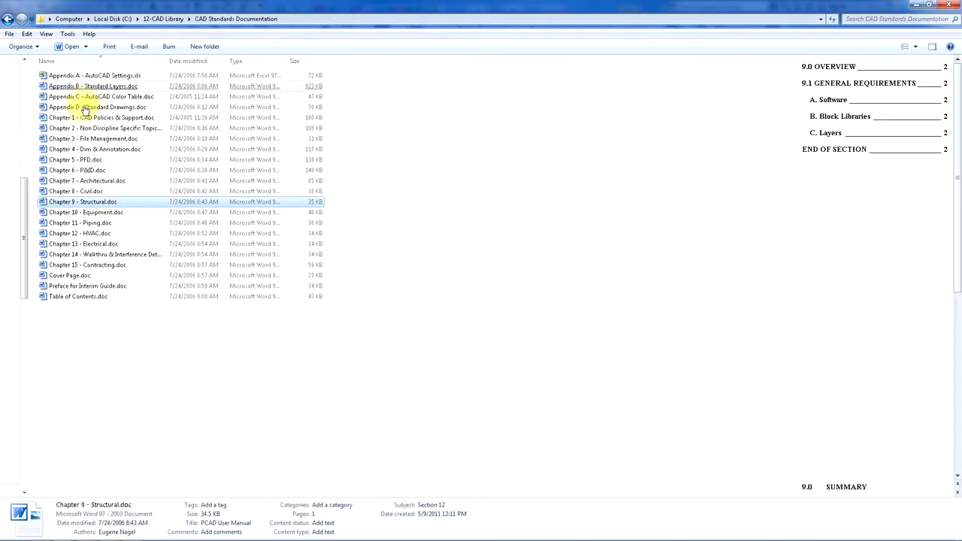
pyautogui.click(8, 19)
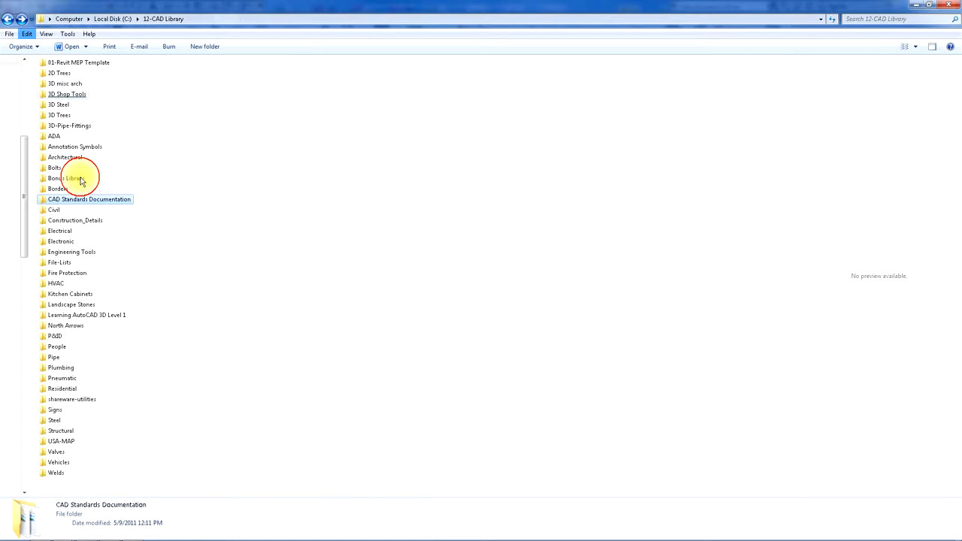
# Peek into Learning AutoCAD 3D Level 1, then skim and close REVIT MEP TEMPLATE-STANDARDS.pdf from 01-Revit MEP Template > Document
pyautogui.doubleClick(106, 317)
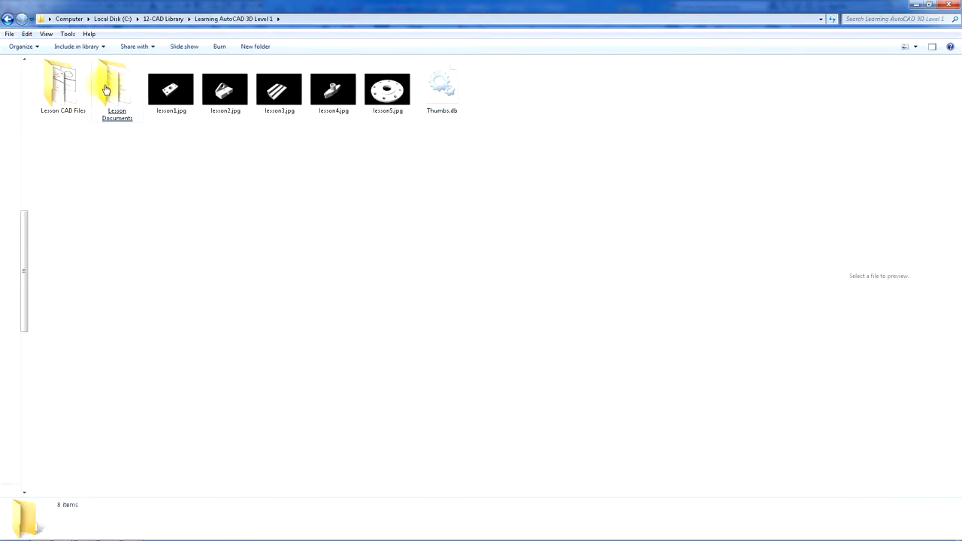
pyautogui.click(8, 19)
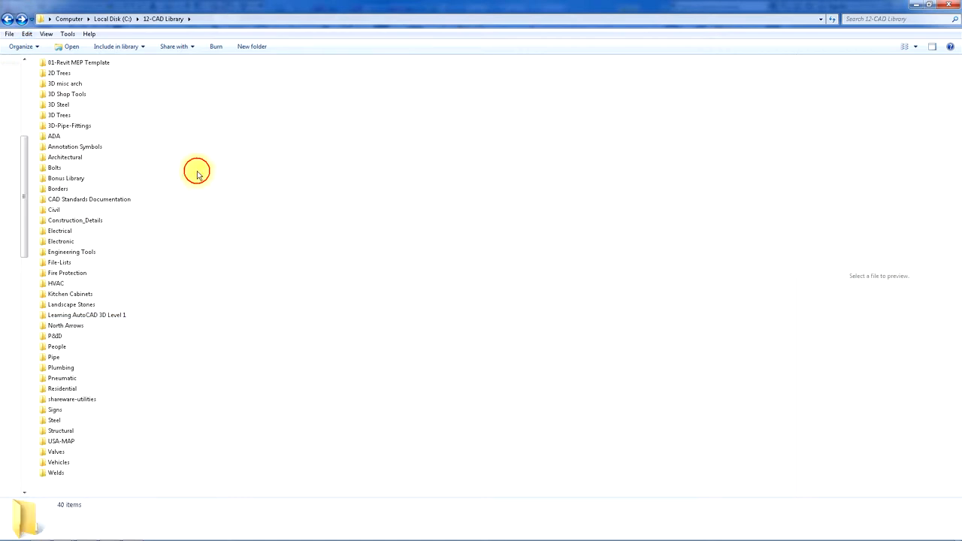
pyautogui.doubleClick(88, 64)
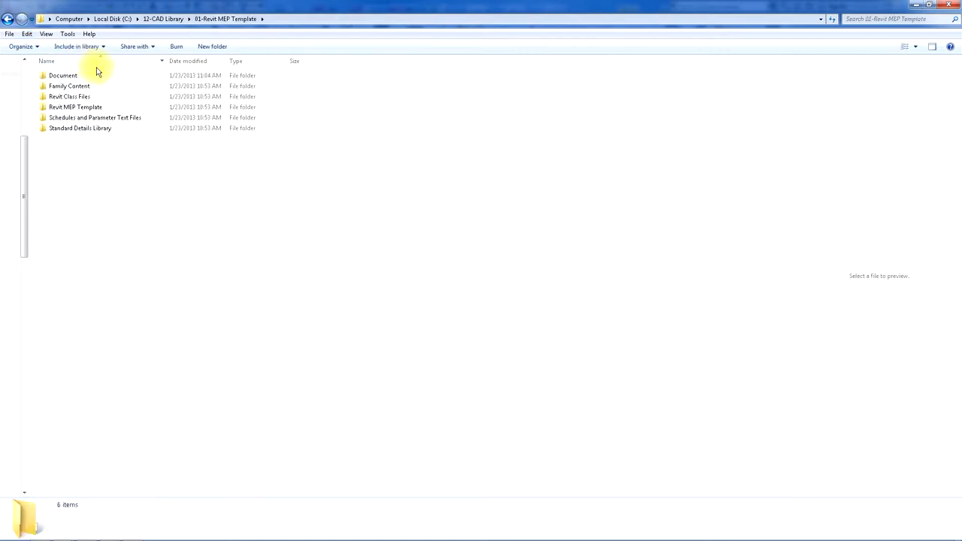
pyautogui.doubleClick(63, 75)
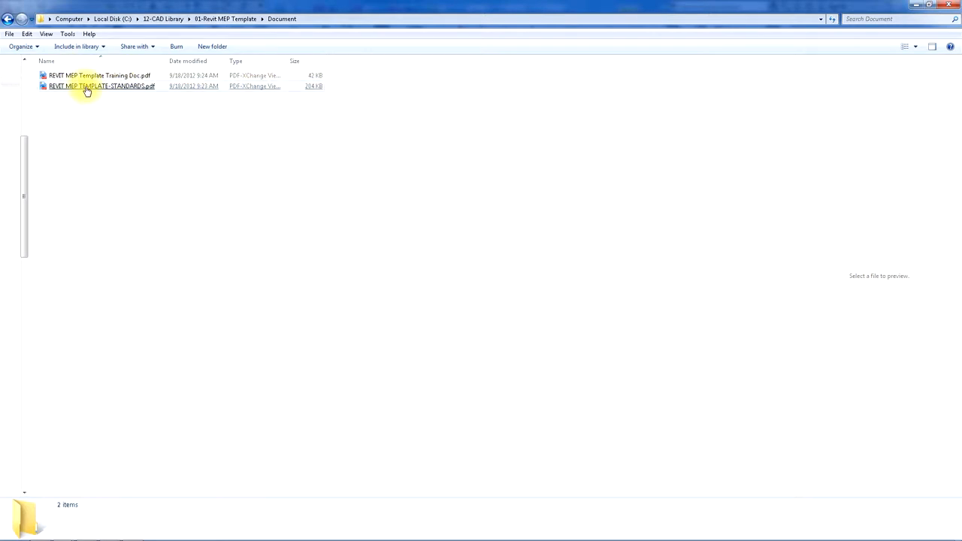
pyautogui.doubleClick(87, 86)
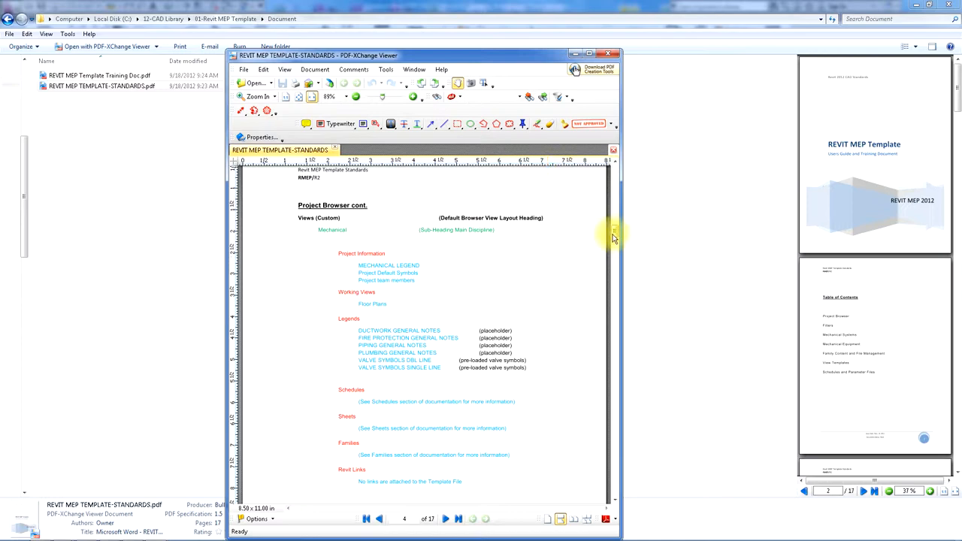
pyautogui.moveTo(613, 239)
pyautogui.mouseDown()
pyautogui.moveTo(614, 202)
pyautogui.moveTo(614, 277)
pyautogui.mouseUp()
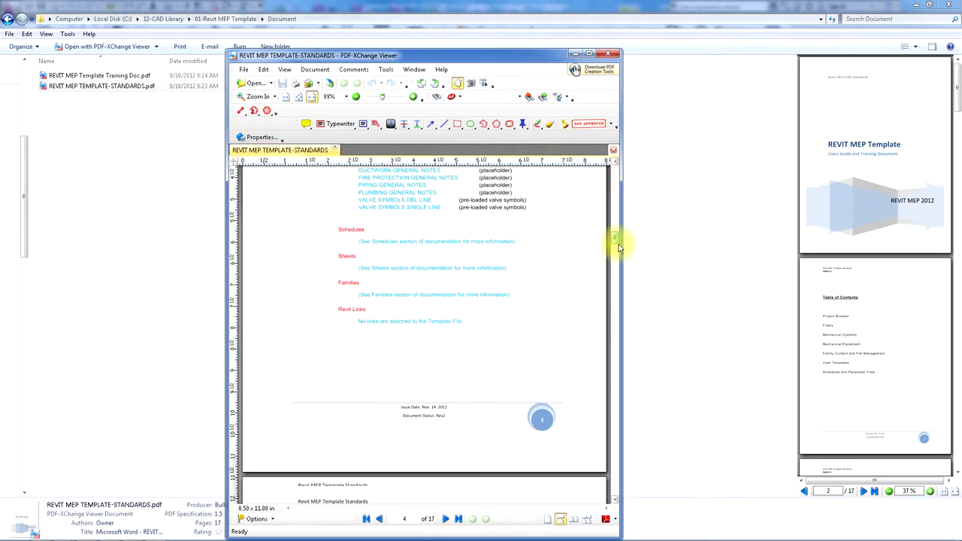
pyautogui.click(611, 55)
pyautogui.click(9, 18)
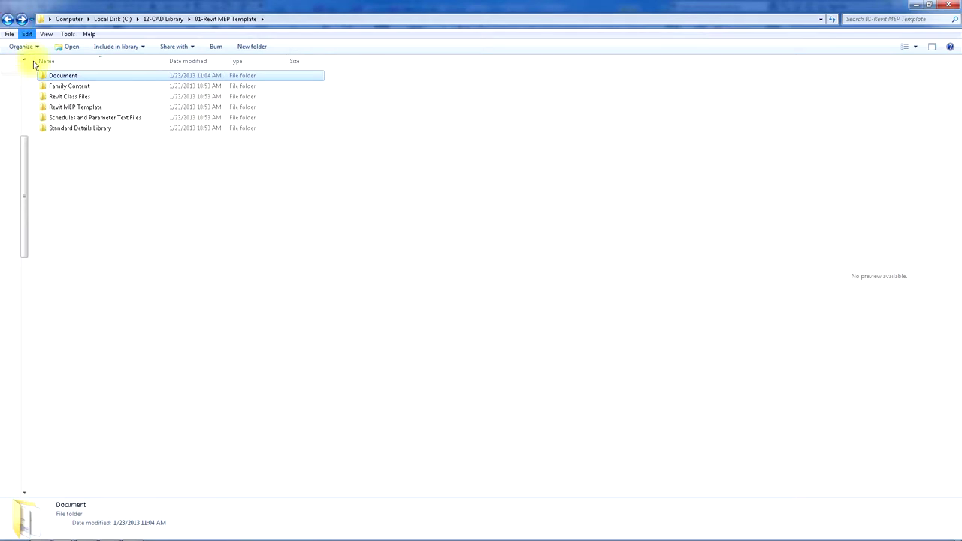
pyautogui.doubleClick(75, 107)
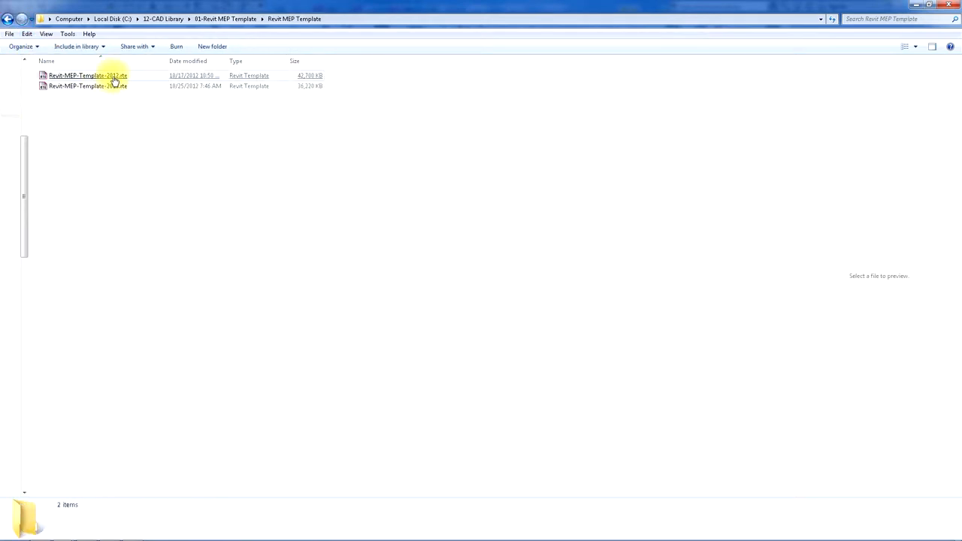
pyautogui.click(114, 87)
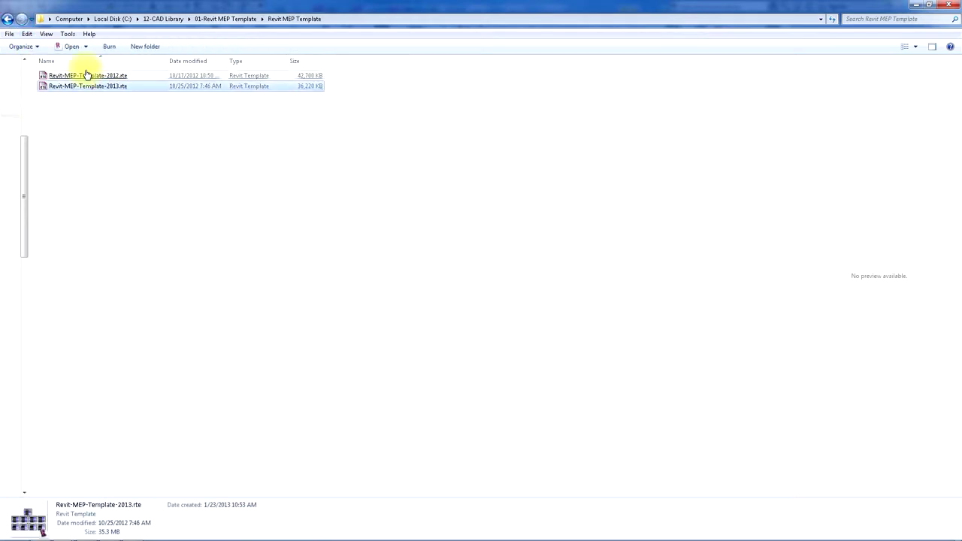
pyautogui.click(9, 18)
pyautogui.click(71, 118)
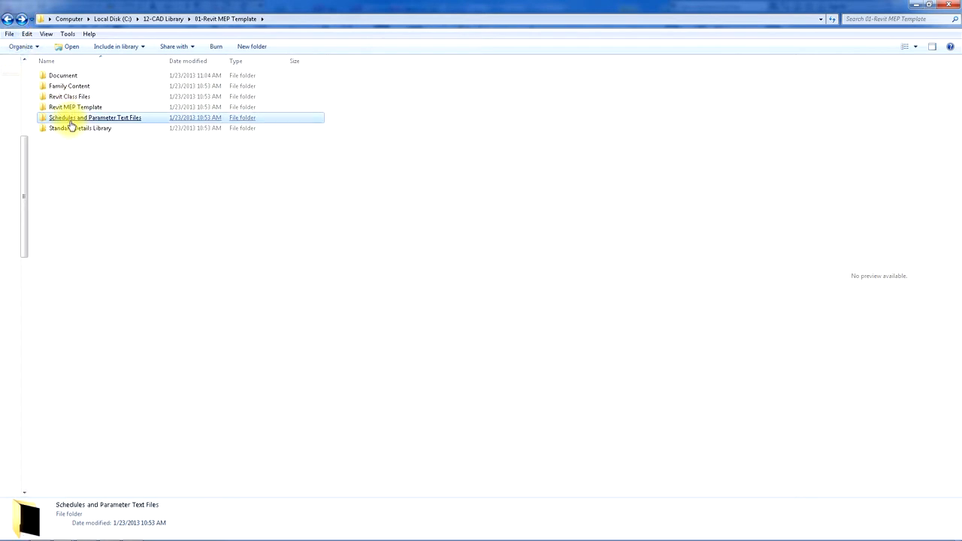
pyautogui.doubleClick(71, 118)
pyautogui.click(75, 76)
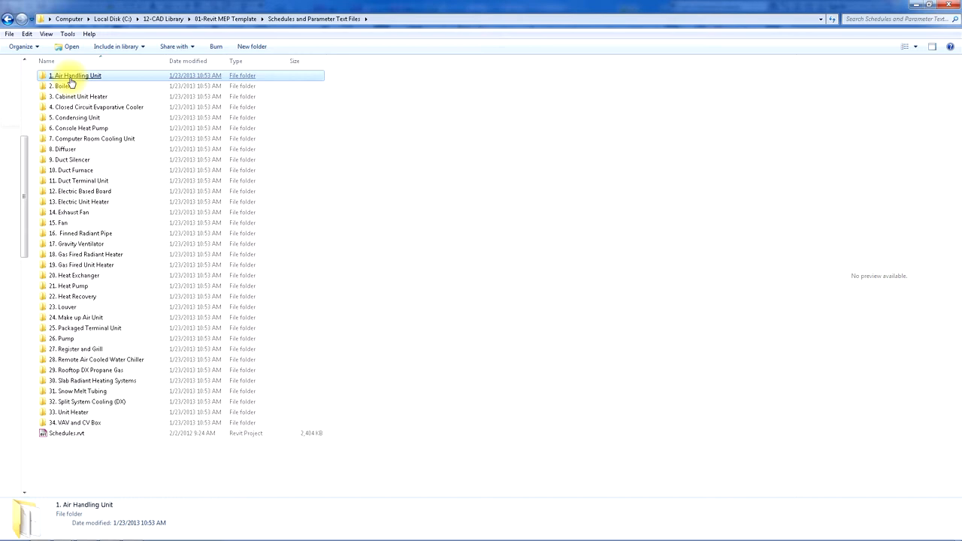
pyautogui.click(9, 18)
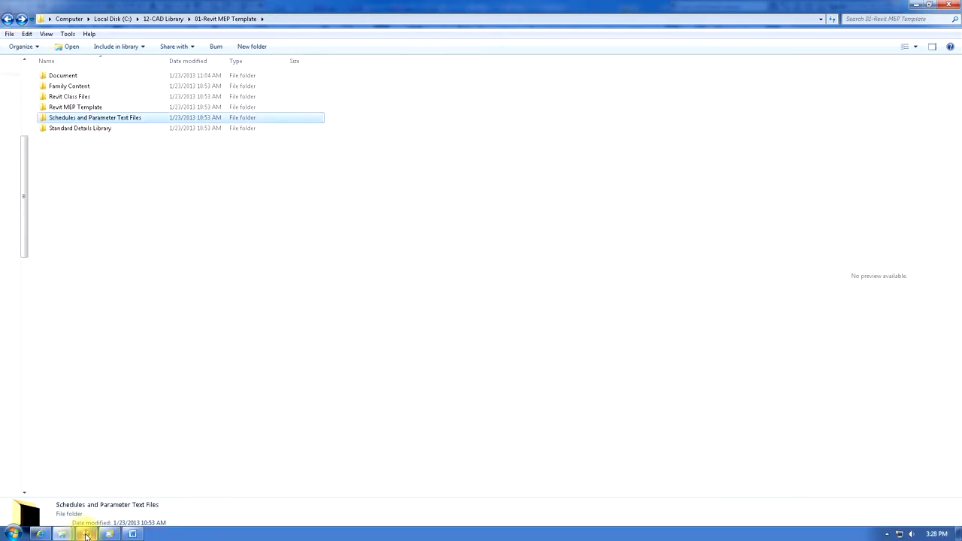
# In the Revit project, expand the Coordination group to list its floor plan and 3D views
pyautogui.click(87, 535)
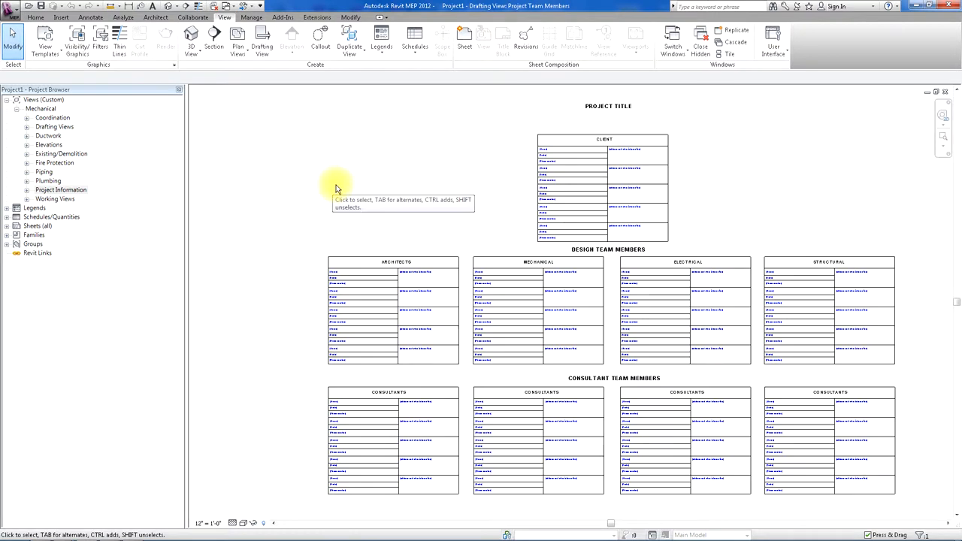
pyautogui.click(609, 106)
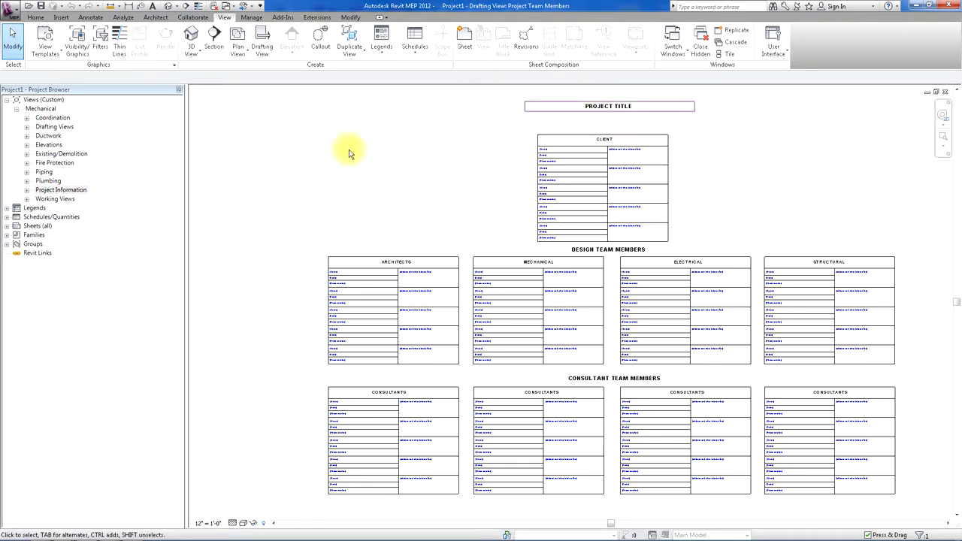
pyautogui.click(451, 124)
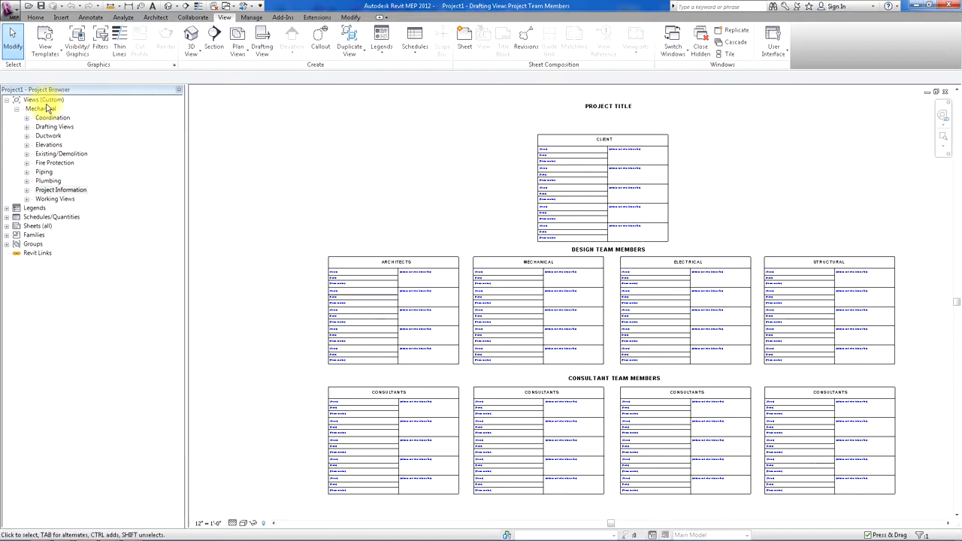
pyautogui.click(27, 118)
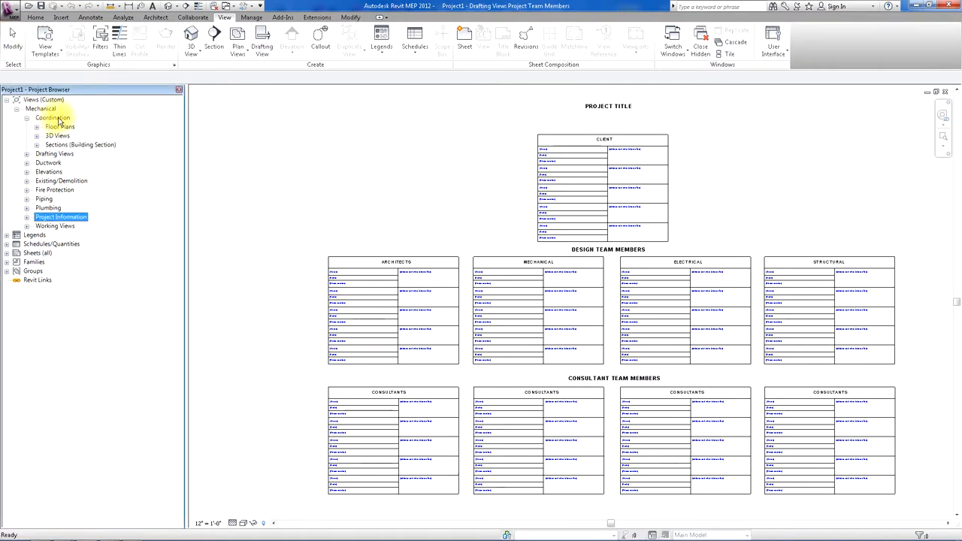
pyautogui.click(37, 127)
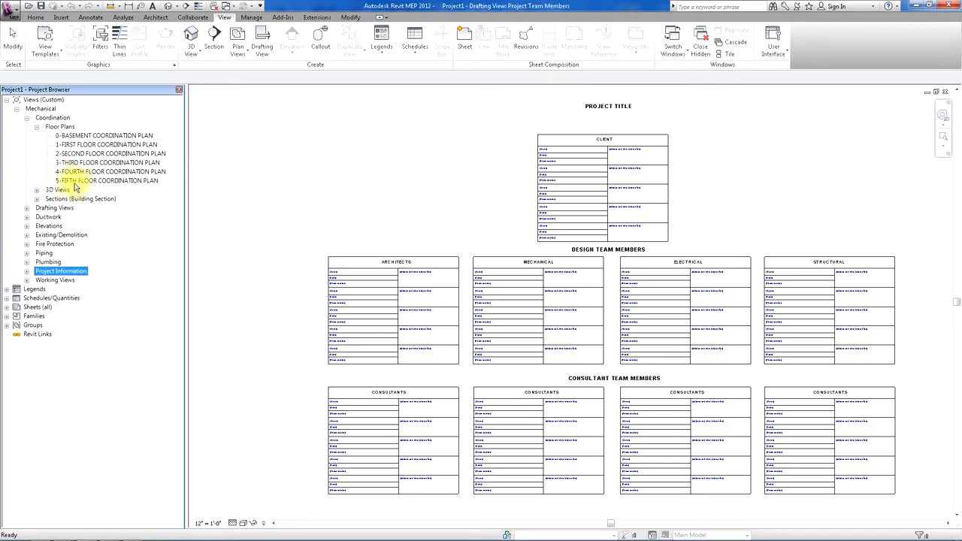
pyautogui.click(37, 190)
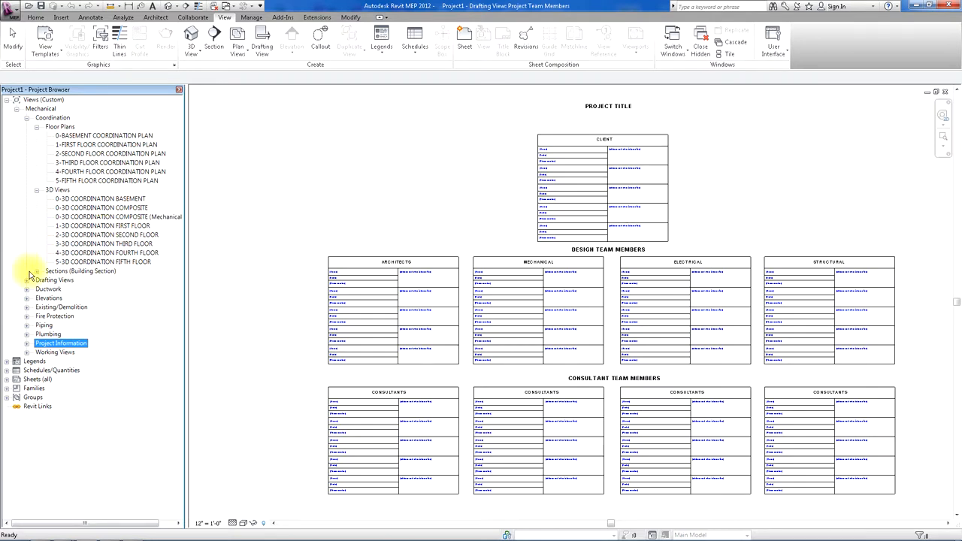
# Collapse Coordination and open the FIRE DAMPER DETAIL view from Drafting Views
pyautogui.click(37, 127)
pyautogui.click(27, 118)
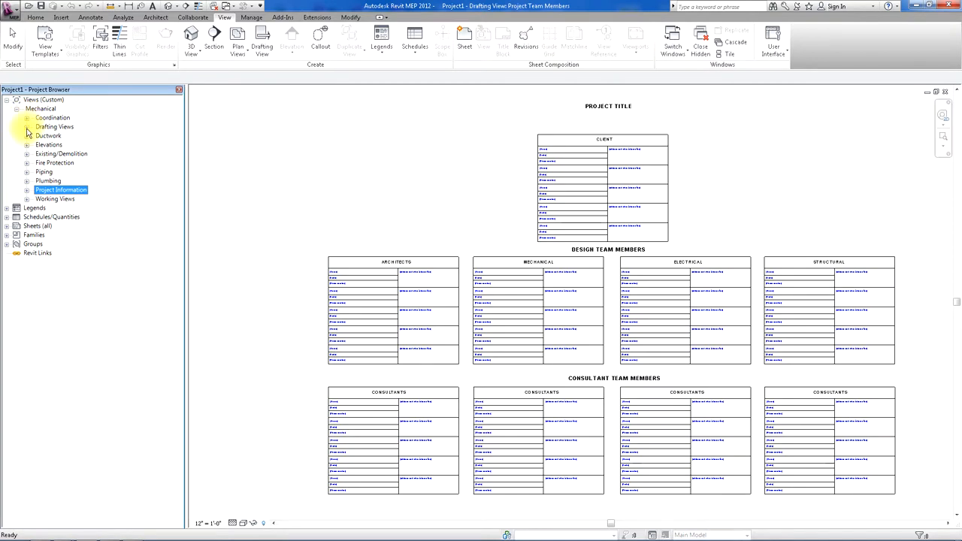
pyautogui.click(27, 127)
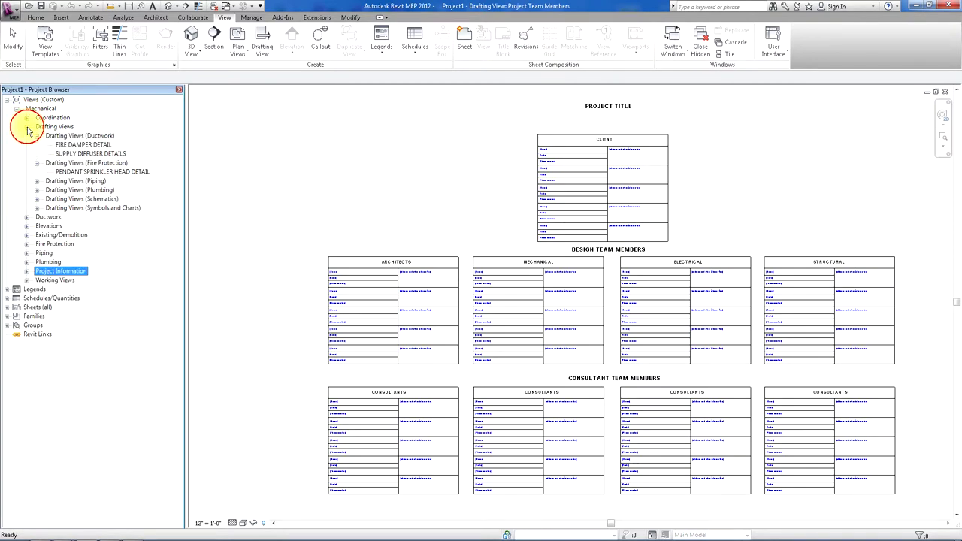
pyautogui.doubleClick(75, 145)
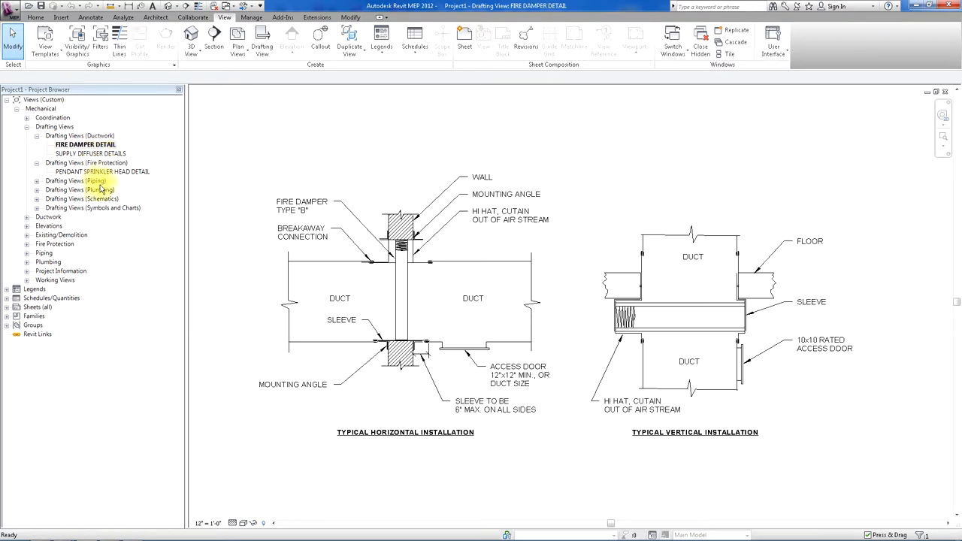
# Collapse Drafting Views and peek into the Ductwork and Elevations view groups
pyautogui.click(27, 127)
pyautogui.click(27, 136)
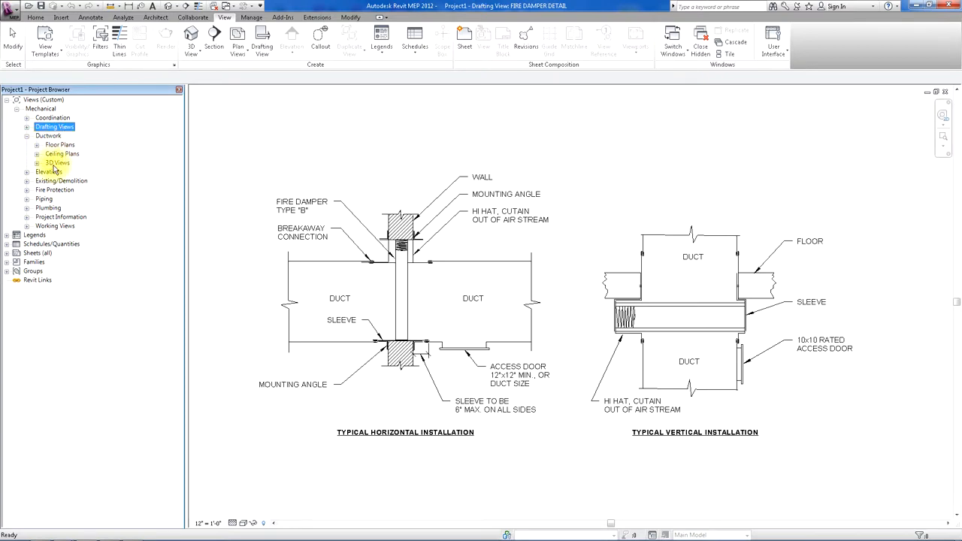
pyautogui.click(27, 136)
pyautogui.click(27, 145)
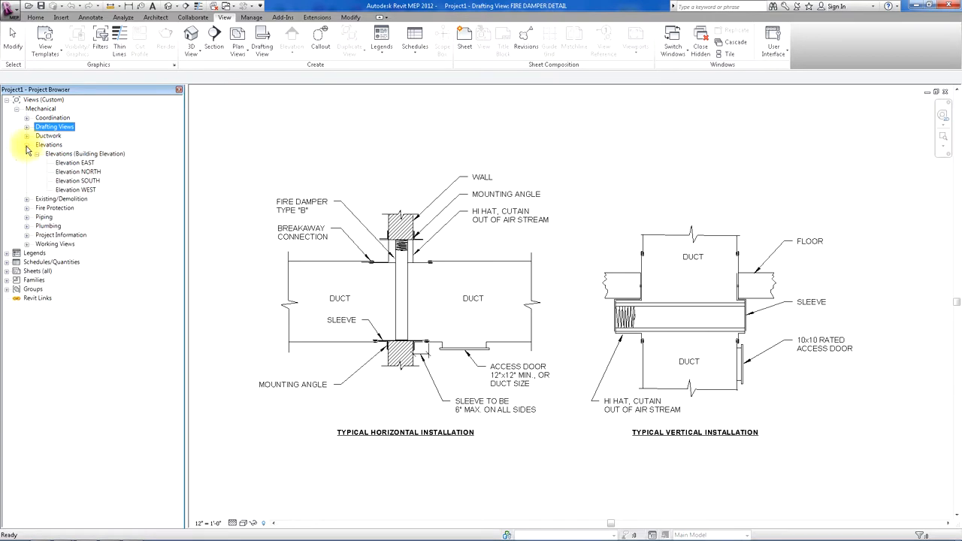
pyautogui.click(27, 145)
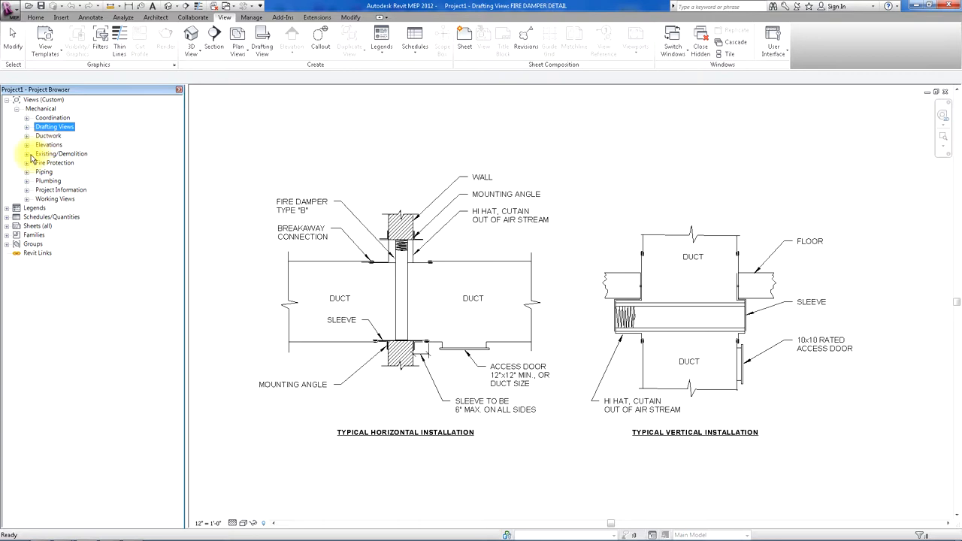
# List the Existing/Demolition floor plans, collapse them, and expand the Working Views group
pyautogui.click(27, 154)
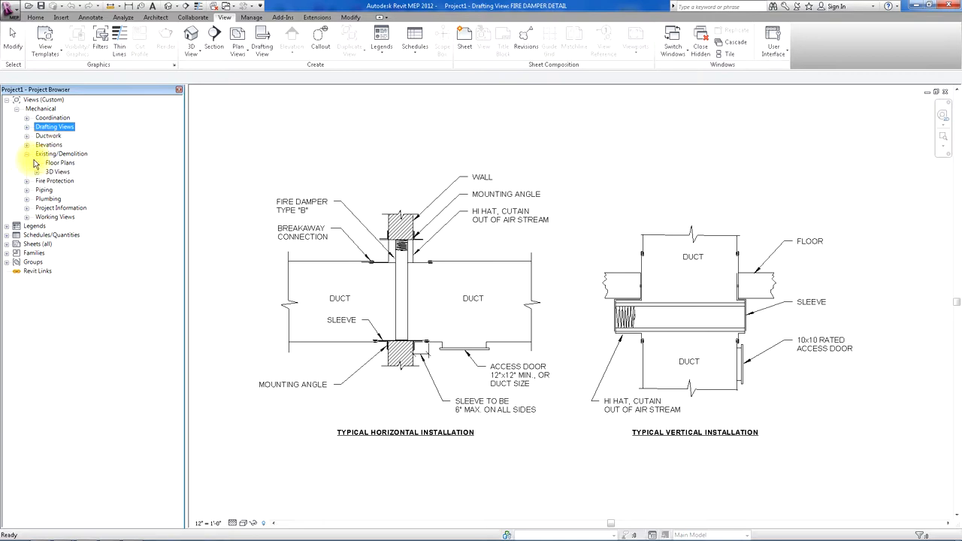
pyautogui.click(37, 163)
pyautogui.click(113, 172)
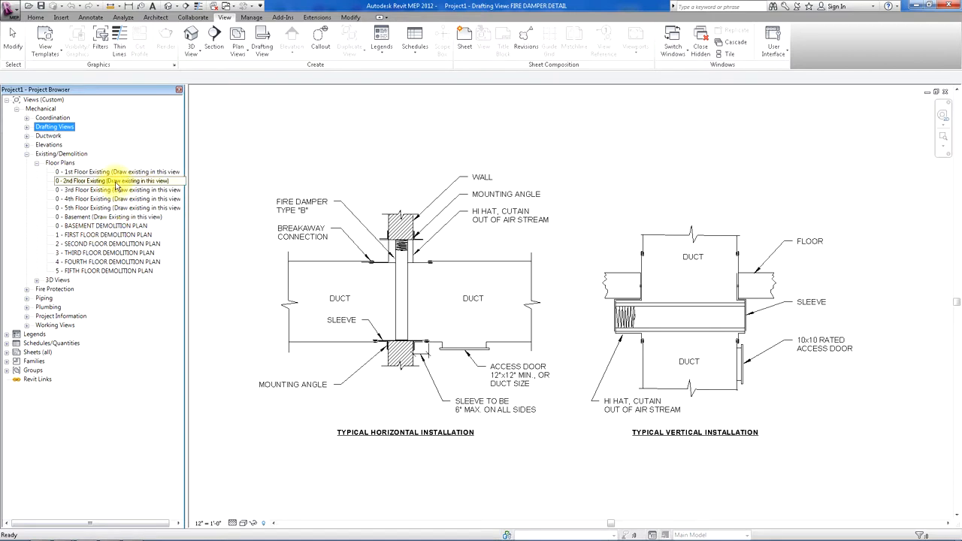
pyautogui.click(28, 153)
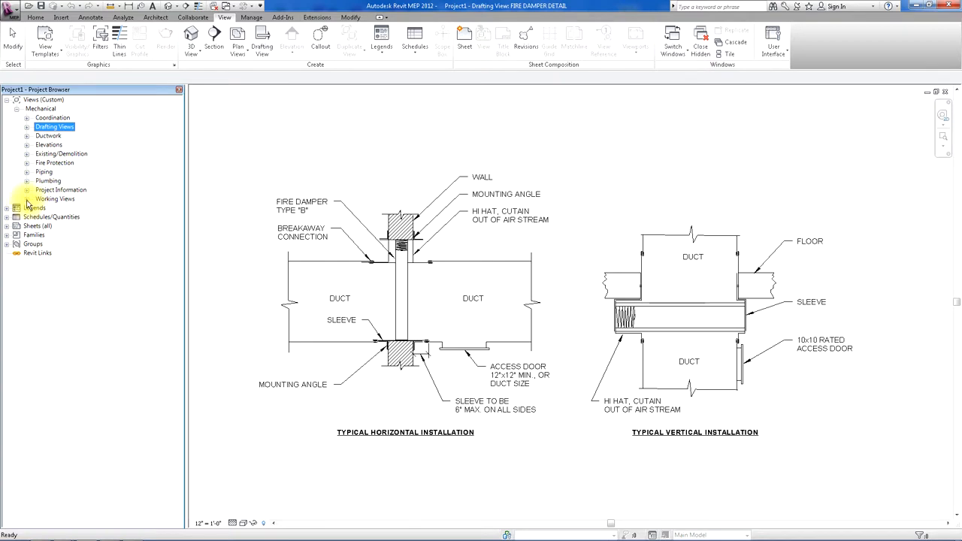
pyautogui.click(26, 199)
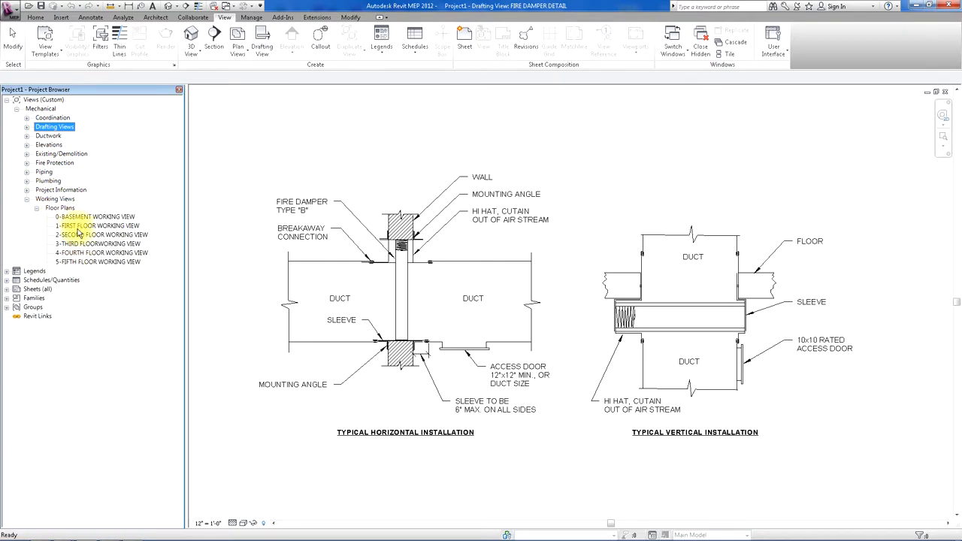
# List the six Ductwork floor plans and collapse the Working Views floor plans
pyautogui.click(27, 136)
pyautogui.click(37, 145)
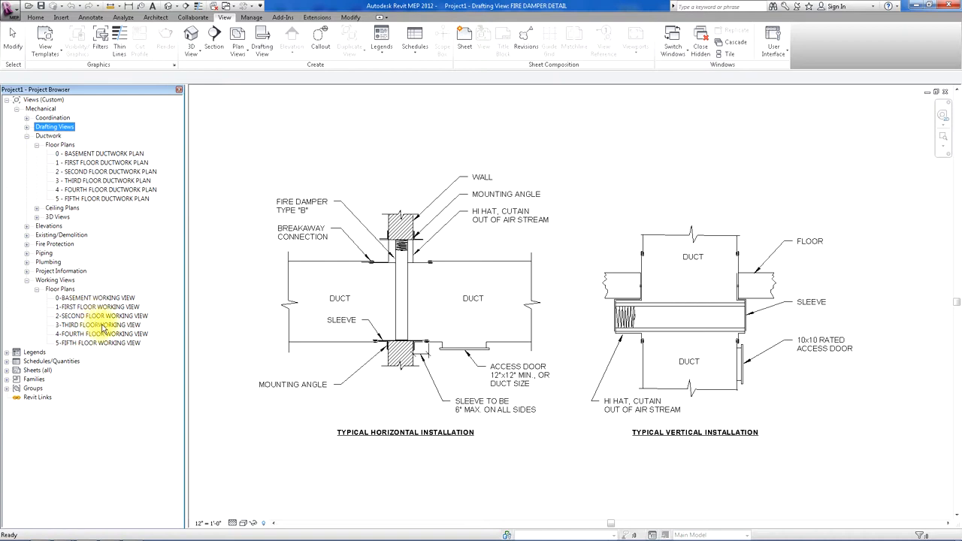
pyautogui.click(37, 290)
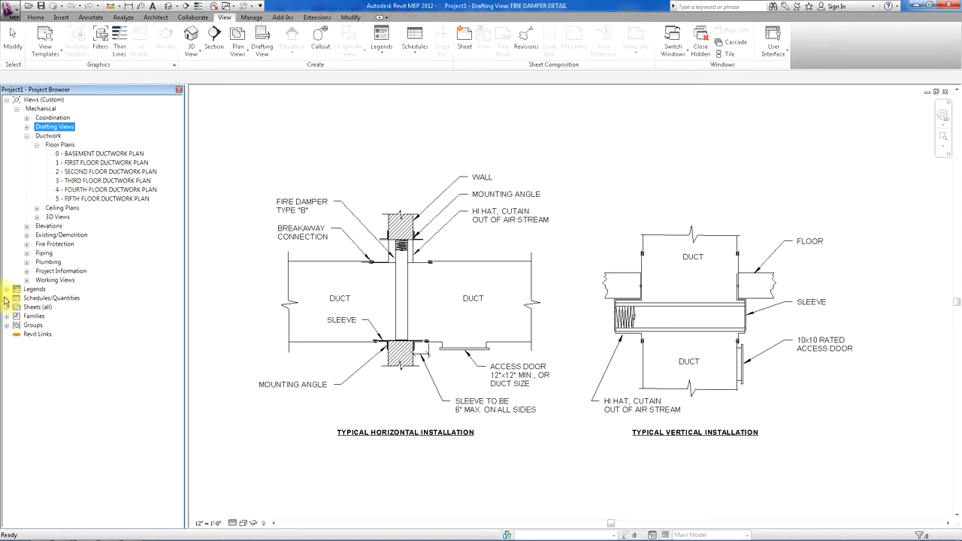
# Expand Schedules/Quantities, show the FAN SCHEDULE's Tag-to-Model columns, and glance at the View Templates dropdown
pyautogui.click(6, 298)
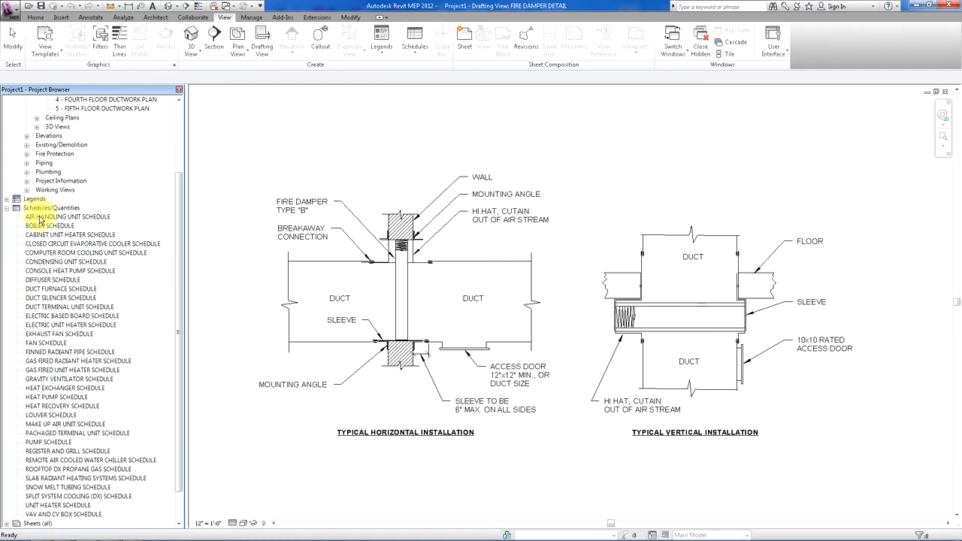
pyautogui.moveTo(180, 248); pyautogui.dragTo(180, 286)
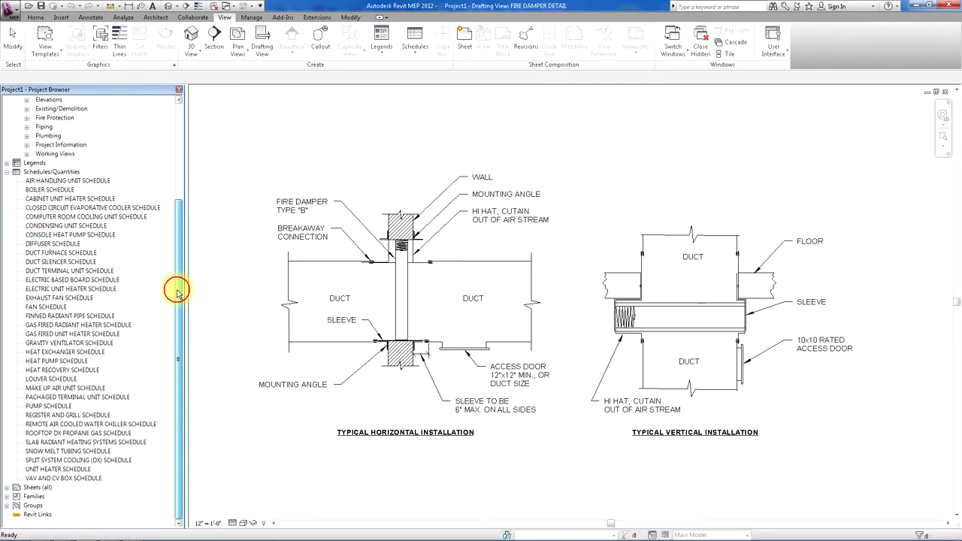
pyautogui.doubleClick(46, 306)
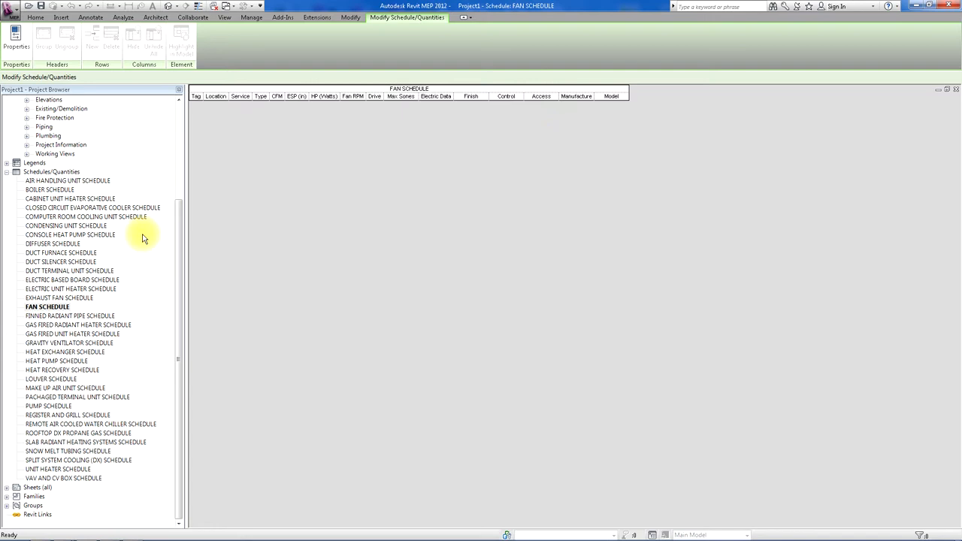
pyautogui.click(9, 172)
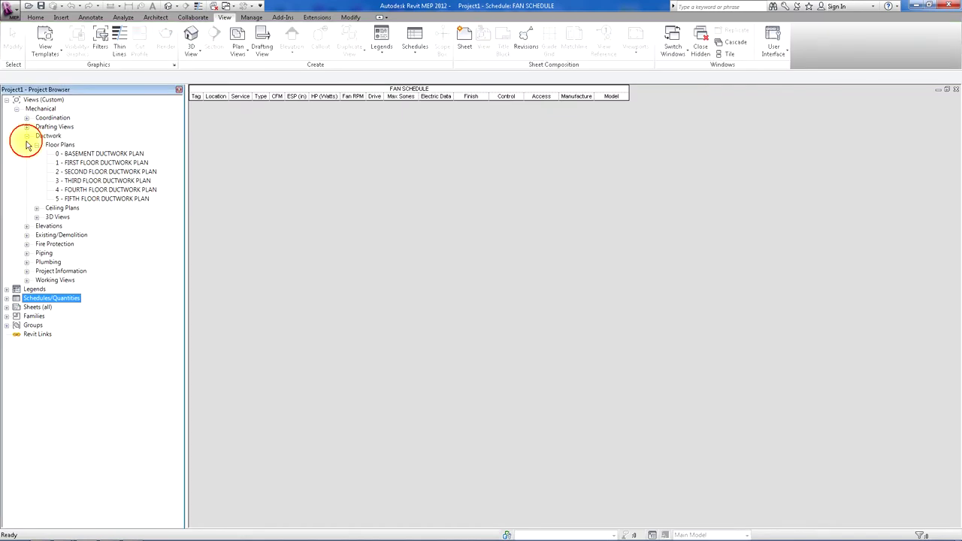
pyautogui.click(46, 42)
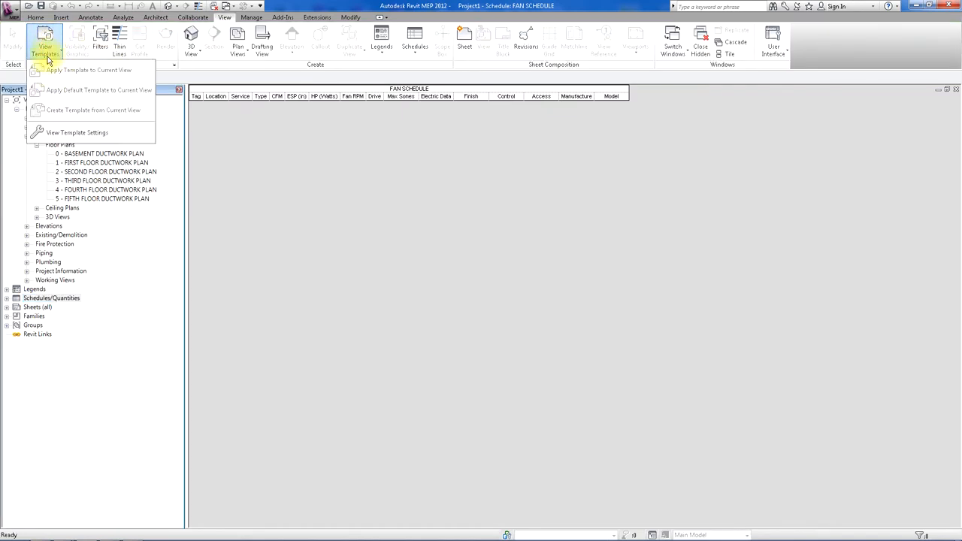
pyautogui.click(77, 186)
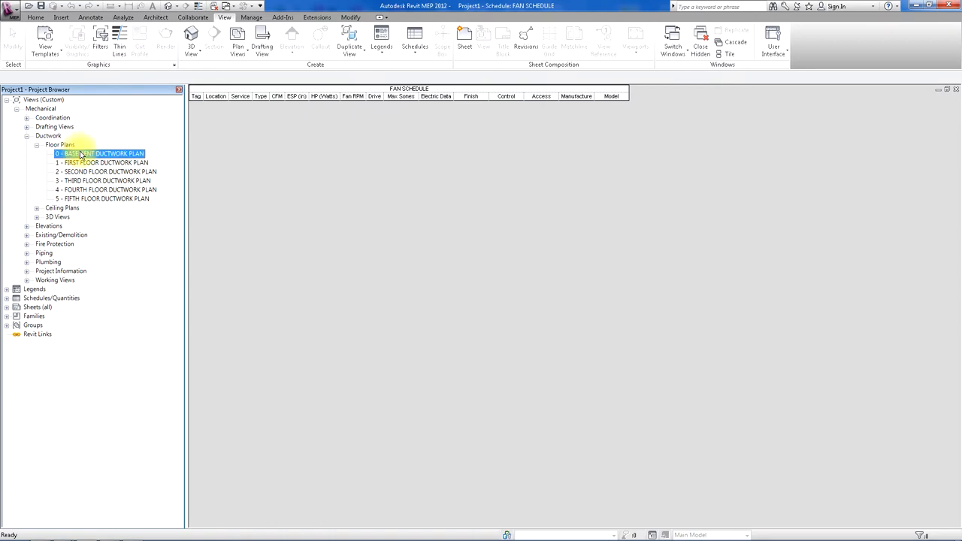
# Show the 0 - BASEMENT DUCTWORK PLAN and cancel out of Apply Template to Current View
pyautogui.doubleClick(98, 153)
pyautogui.click(45, 43)
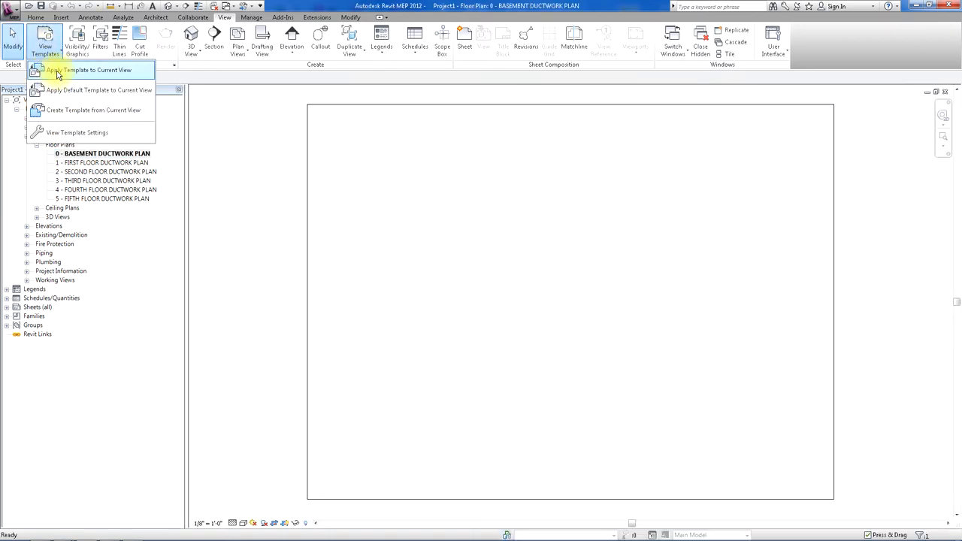
pyautogui.click(88, 70)
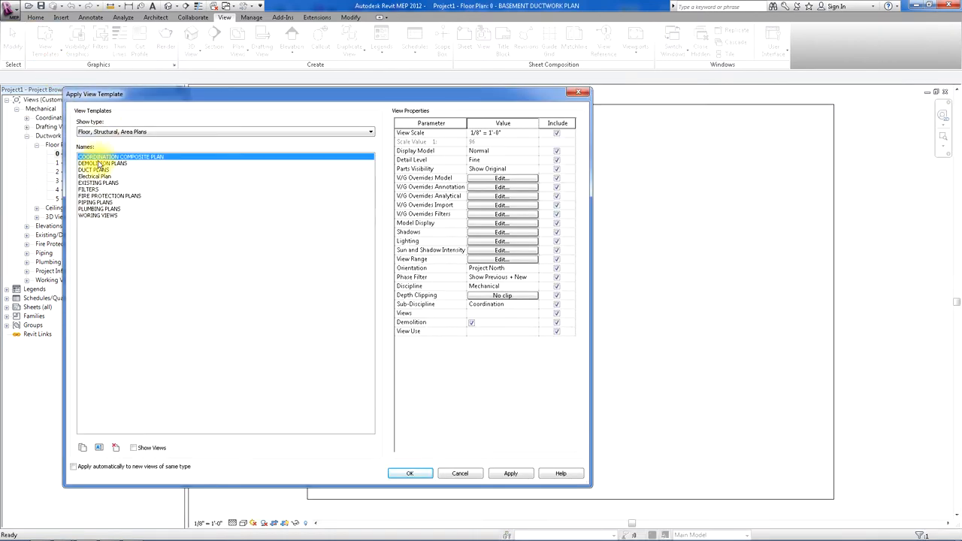
pyautogui.click(460, 474)
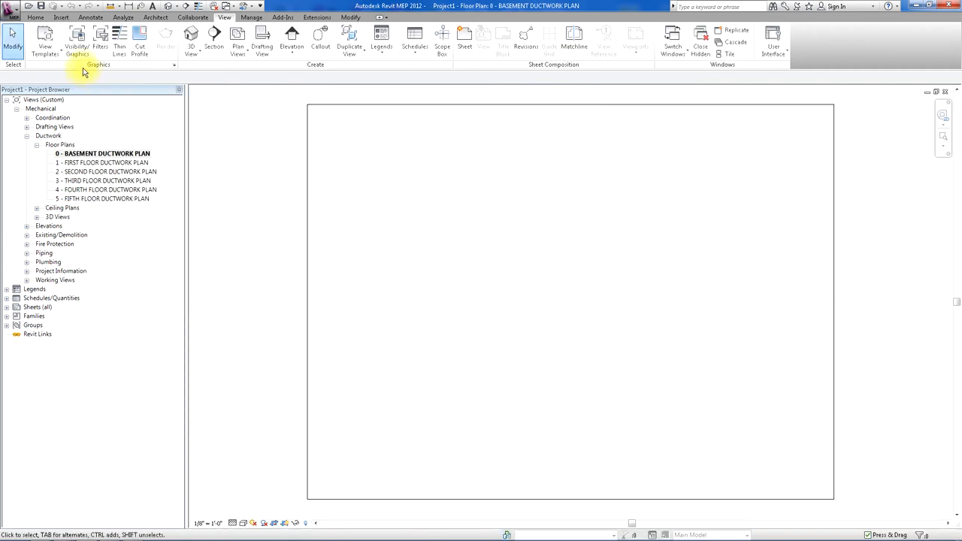
# Review the view Filters dialog without changes and collapse the Ductwork views
pyautogui.click(101, 34)
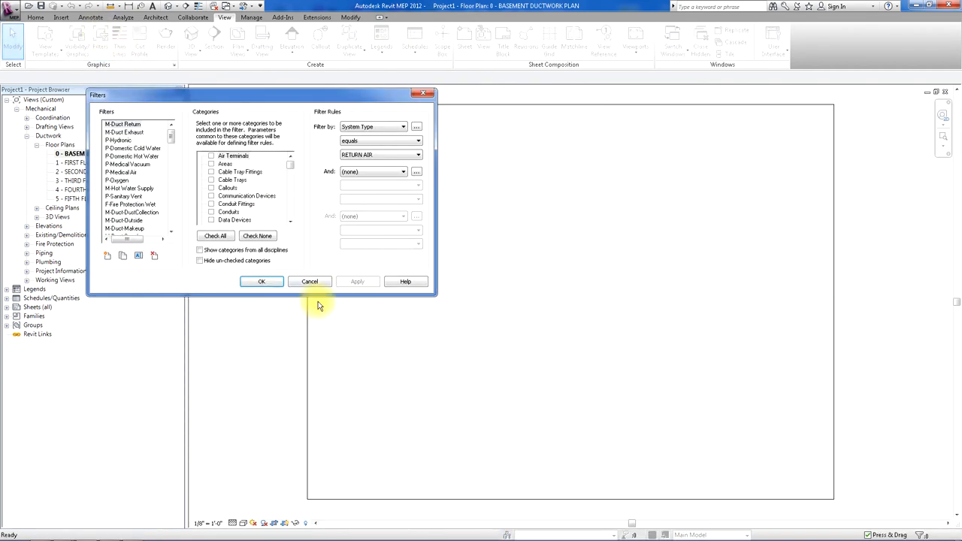
pyautogui.click(310, 281)
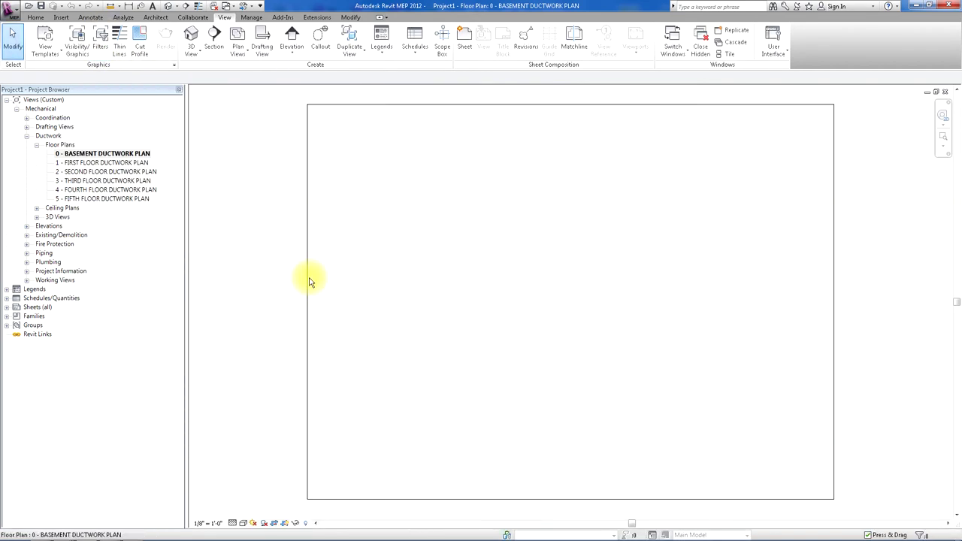
pyautogui.click(38, 145)
pyautogui.click(28, 136)
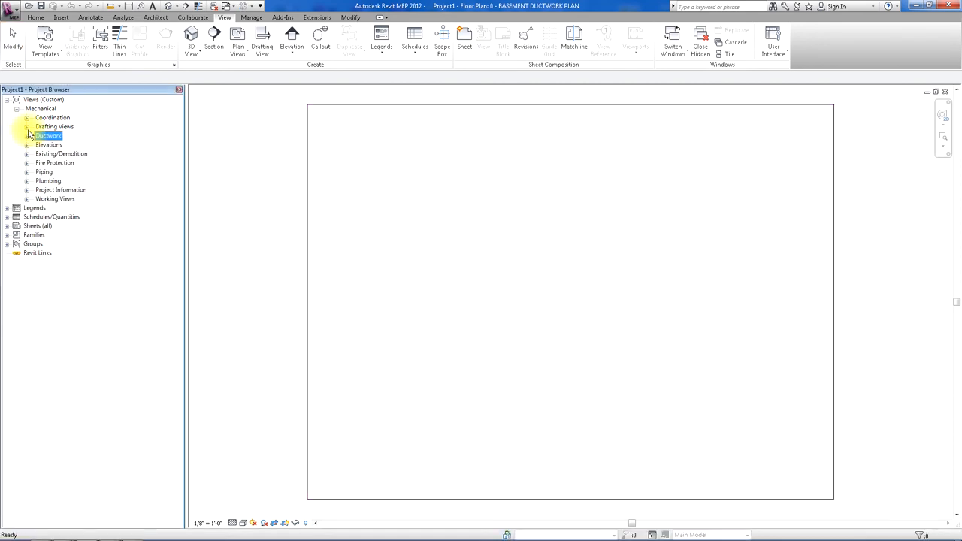